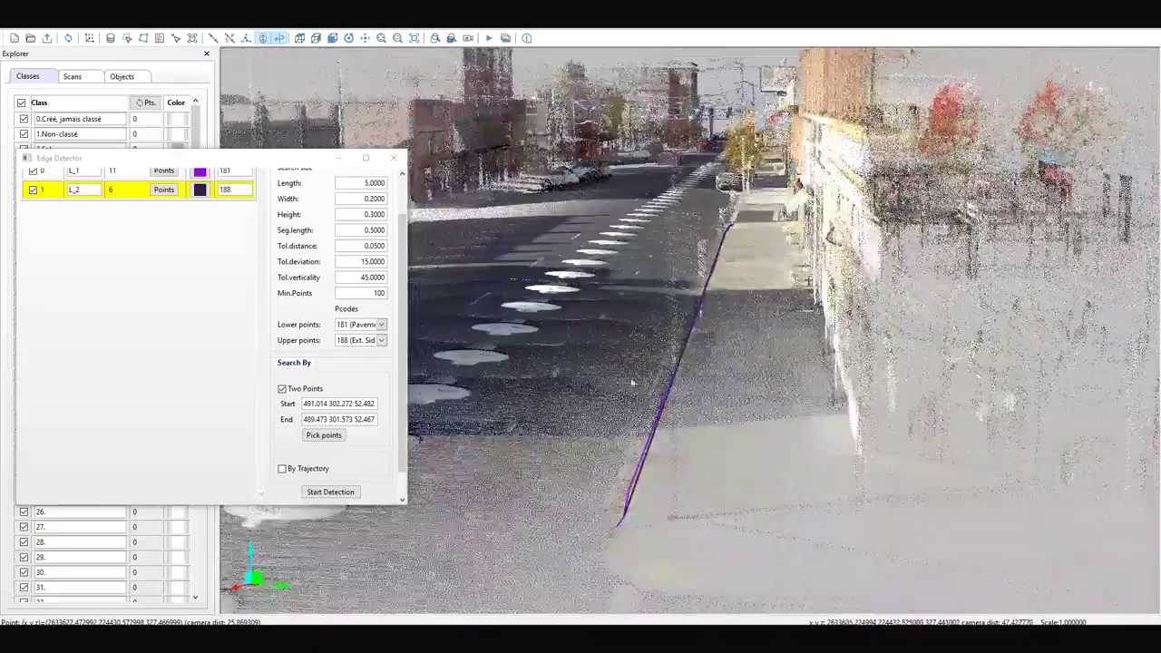
# Step: Orbit the street point cloud to a side view and blend the street photo translucently over it
pyautogui.moveTo(765, 360)
pyautogui.mouseDown(button='middle')
pyautogui.moveTo(638, 316)
pyautogui.moveTo(567, 344)
pyautogui.mouseUp(button='middle')
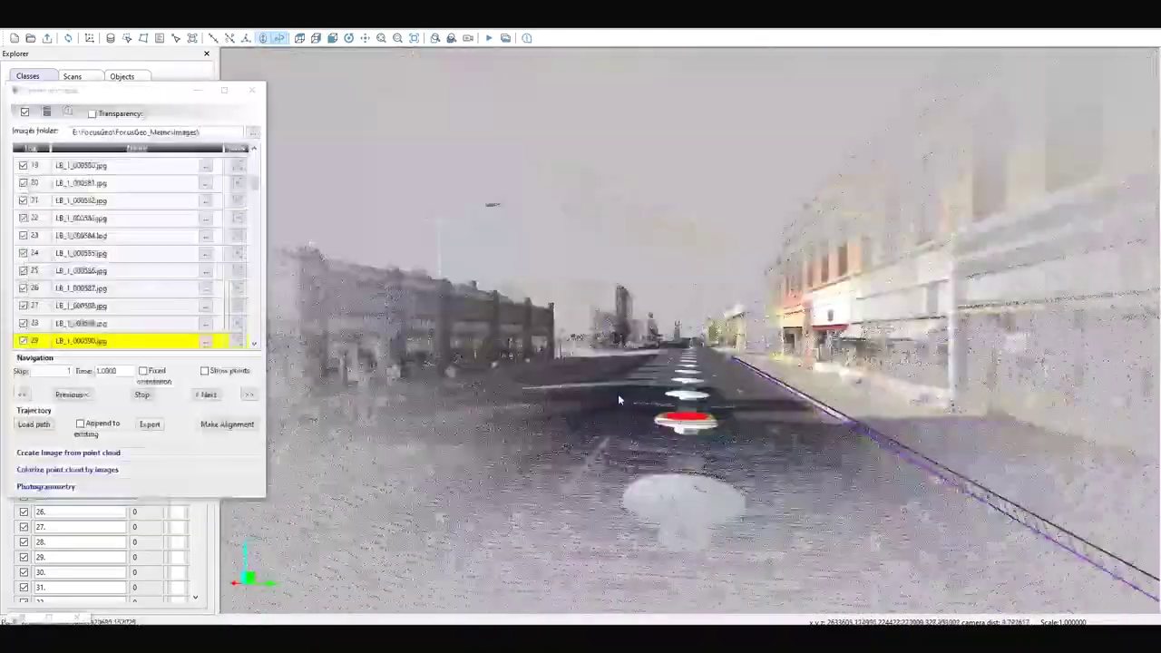
pyautogui.click(92, 112)
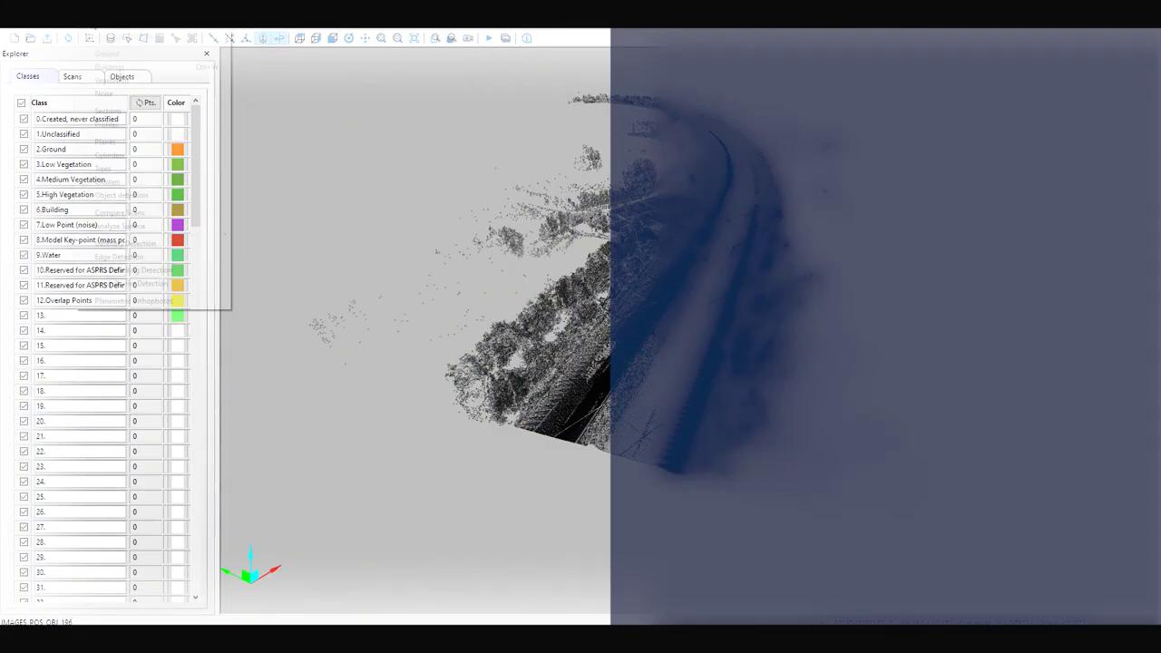
# Step: Run Road Marking Detection on the highway between two picked points, with 30% minimum intensity
pyautogui.click(127, 272)
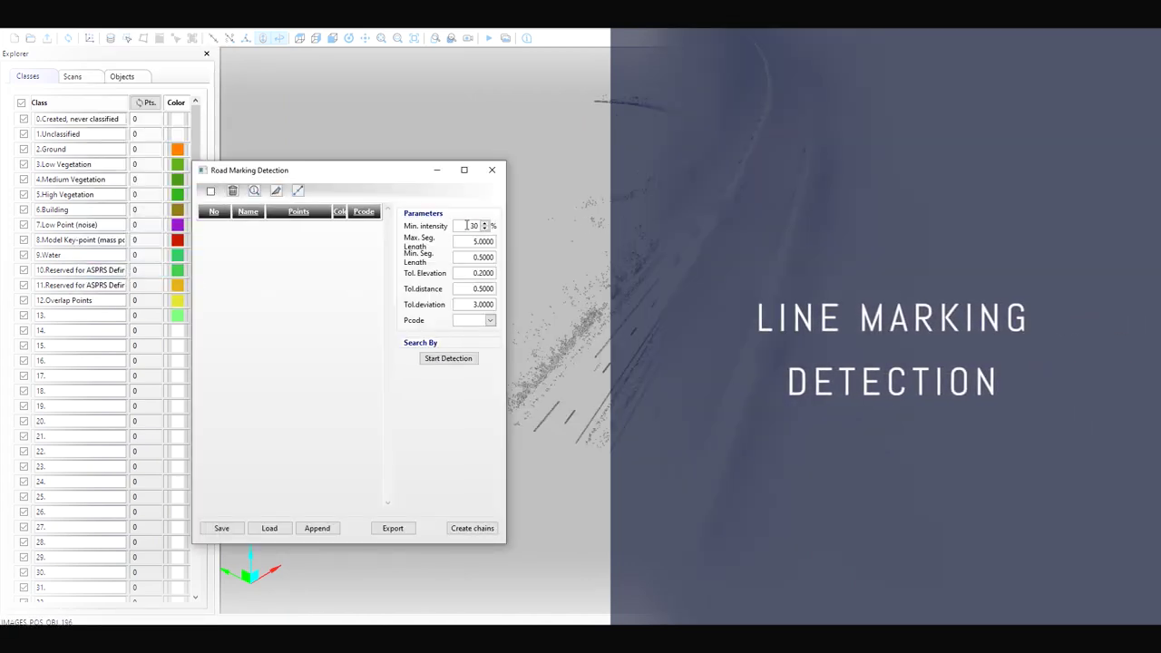
pyautogui.click(439, 415)
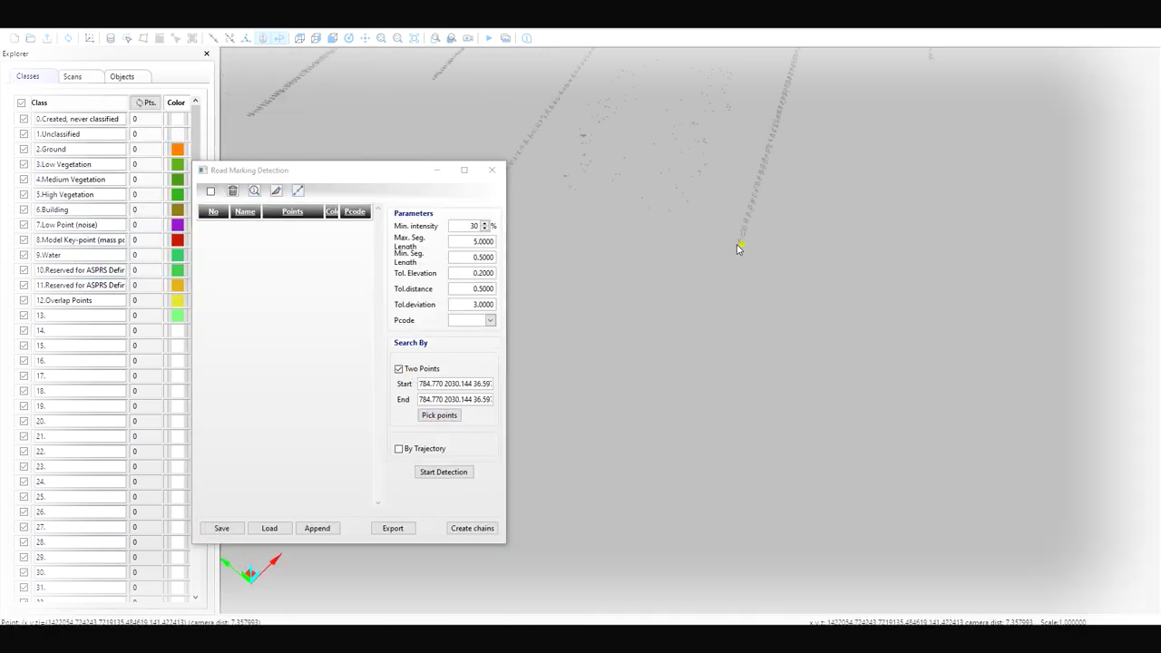
pyautogui.click(704, 303)
pyautogui.click(700, 315)
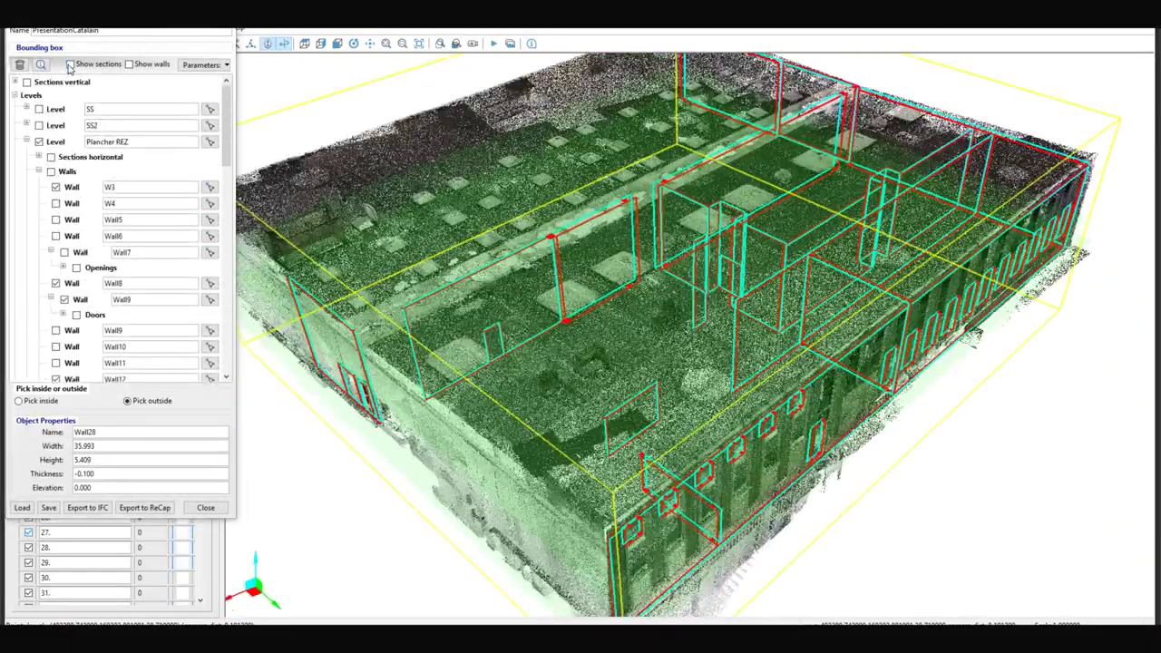
# Step: Show the building sections and expand the level's horizontal sections in Building Modeling
pyautogui.click(70, 64)
pyautogui.doubleClick(78, 160)
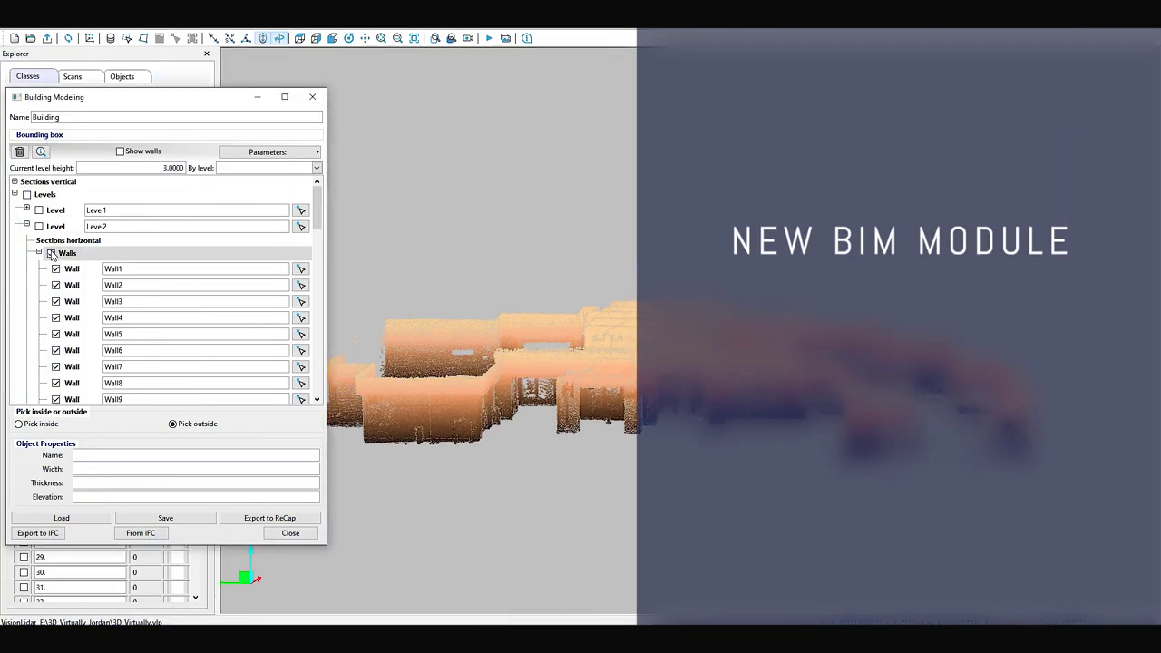
# Step: Inspect Level1 and Level2 of the BIM model, then orbit it to the front facade
pyautogui.click(39, 210)
pyautogui.click(32, 226)
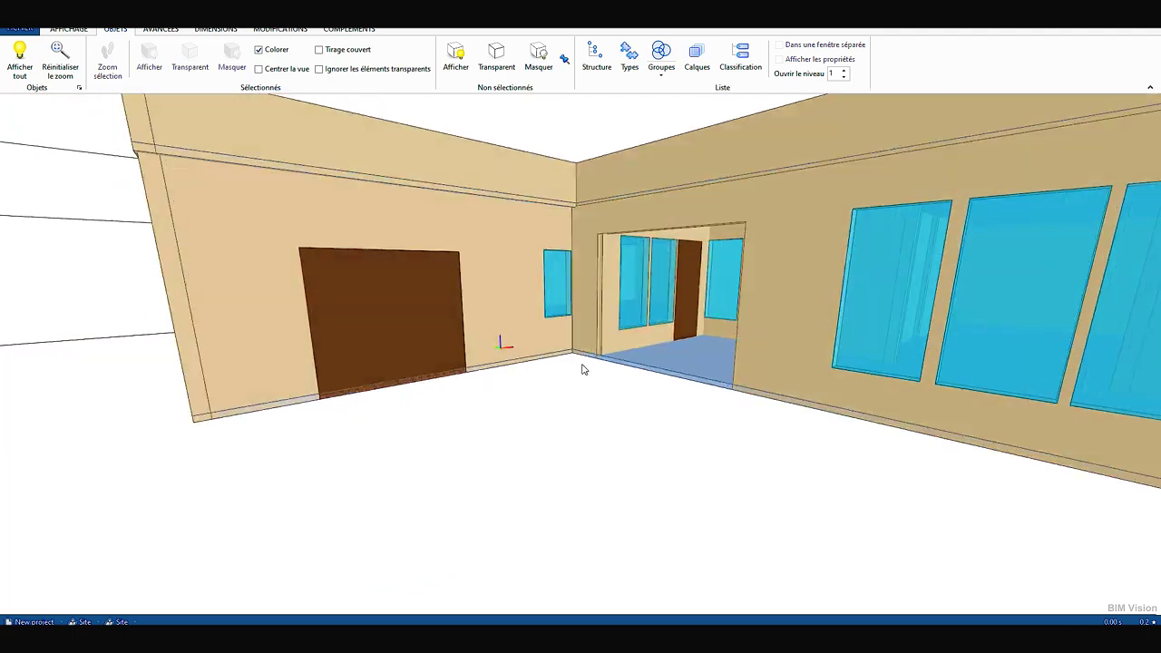
pyautogui.moveTo(583, 369)
pyautogui.mouseDown(button='right')
pyautogui.moveTo(565, 371)
pyautogui.moveTo(827, 368)
pyautogui.moveTo(392, 399)
pyautogui.moveTo(299, 435)
pyautogui.moveTo(348, 409)
pyautogui.moveTo(656, 381)
pyautogui.moveTo(912, 523)
pyautogui.mouseUp(button='right')
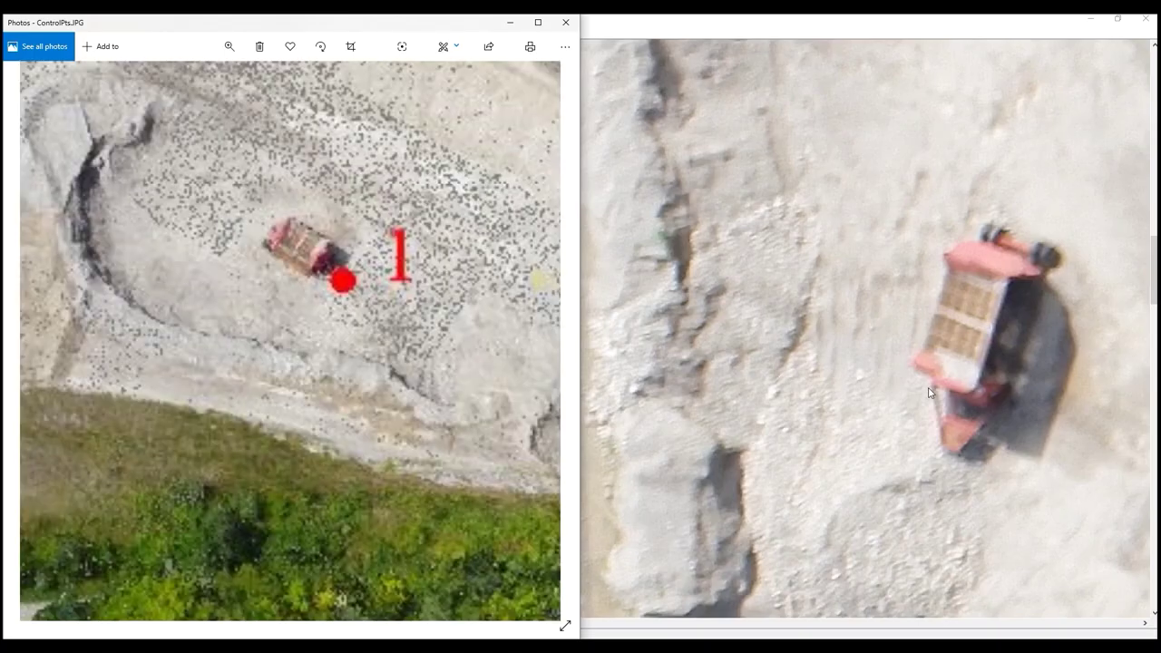
# Step: Register a ground control point on the drone image, then densify the Quarry SFM project into a point cloud
pyautogui.click(943, 453)
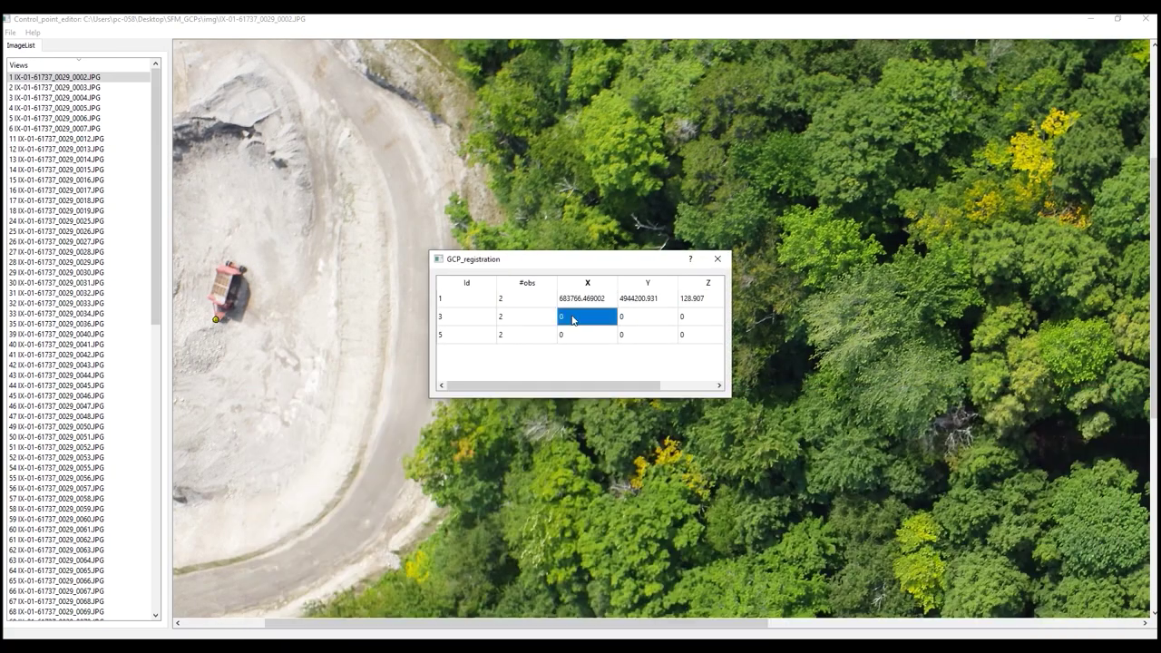
pyautogui.click(716, 260)
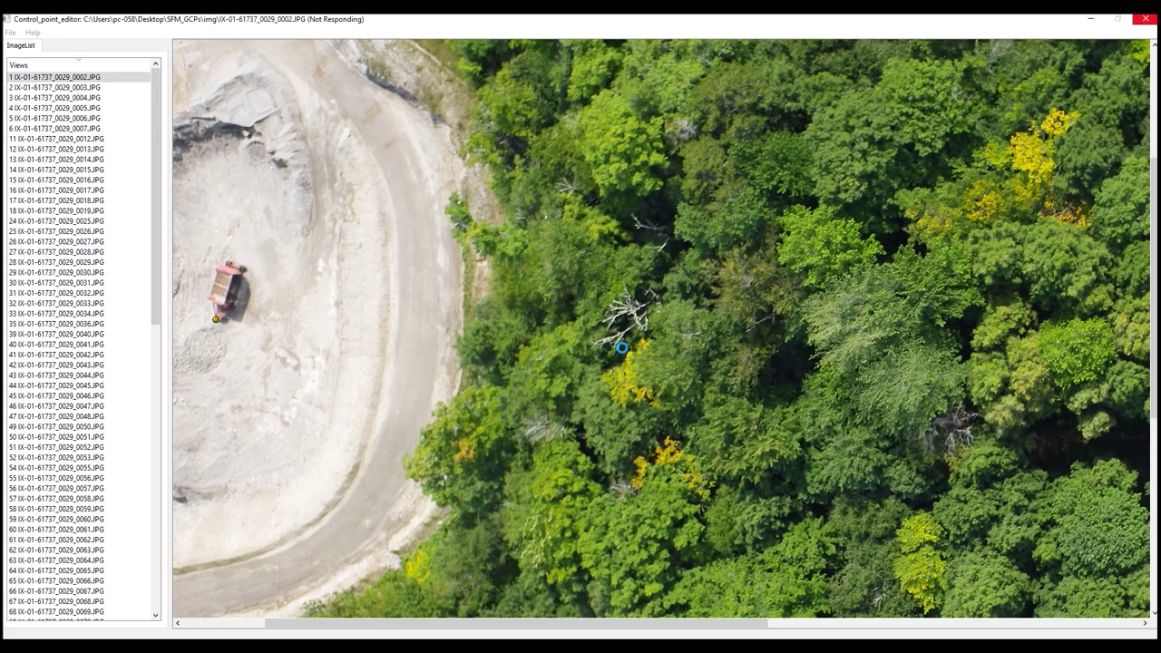
pyautogui.click(478, 333)
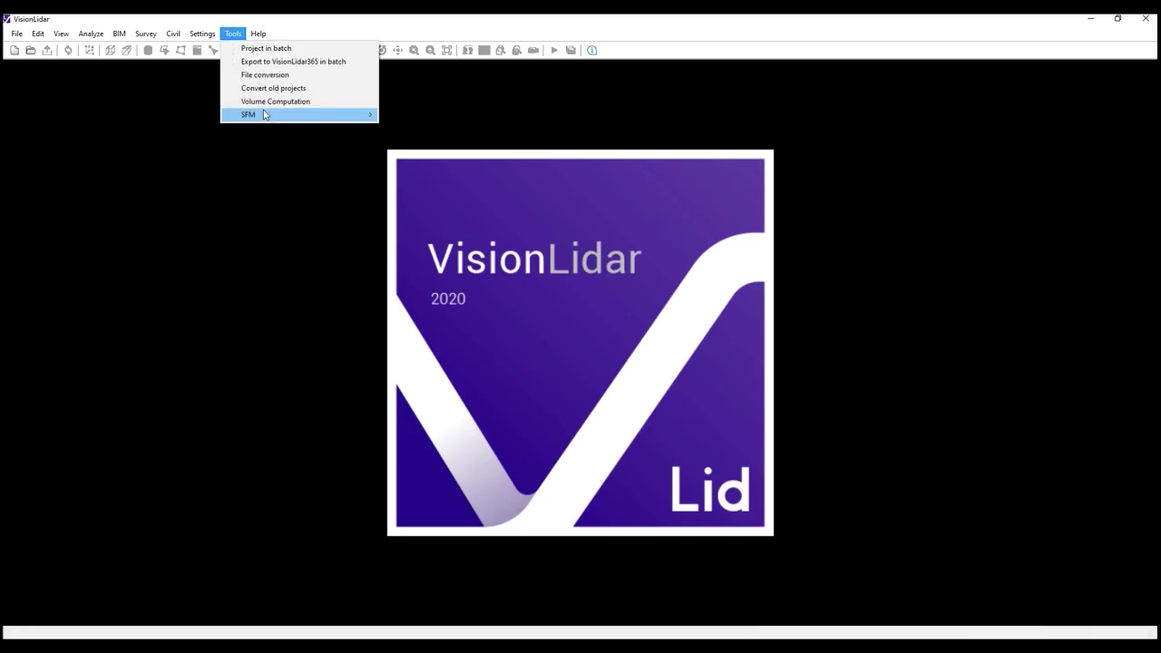
pyautogui.click(410, 143)
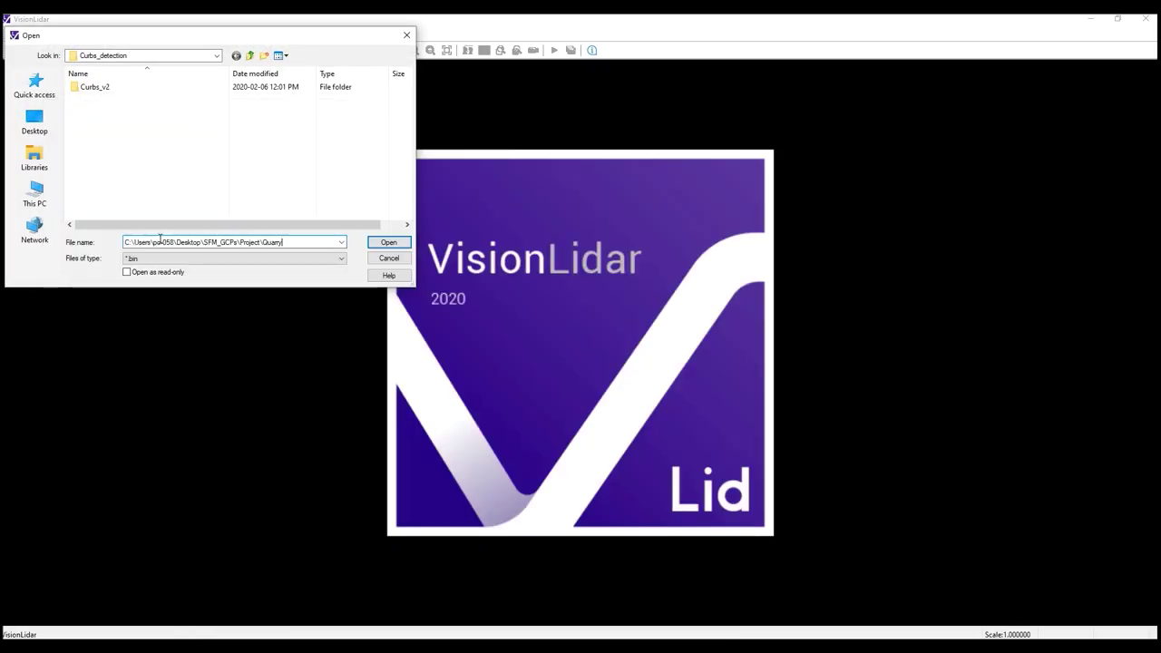
pyautogui.doubleClick(113, 110)
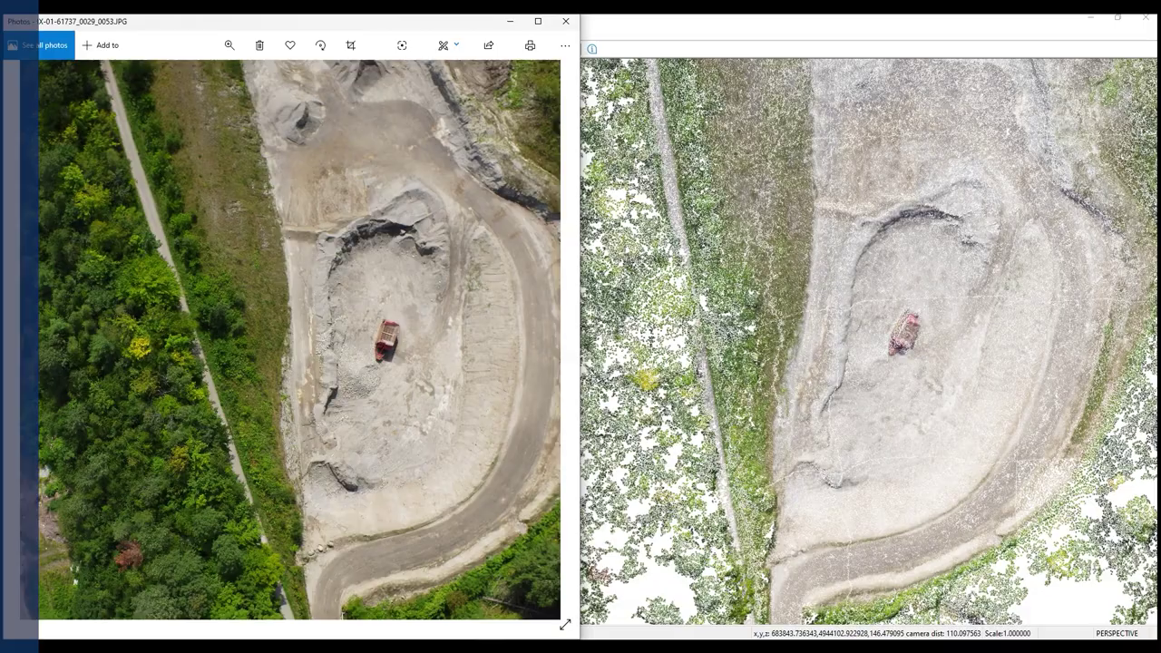